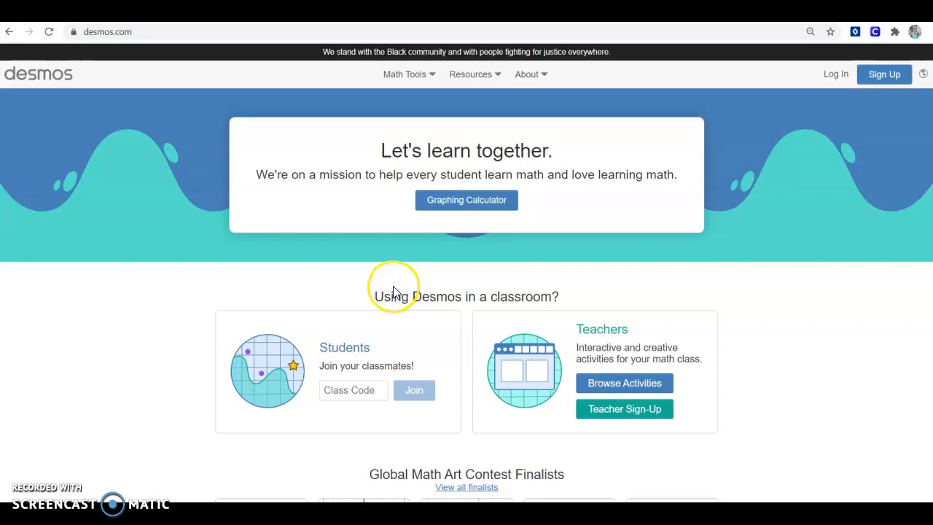
# Examine the student class code entry and the sign-up form's external account, email and consent options, and close the form
pyautogui.click(357, 390)
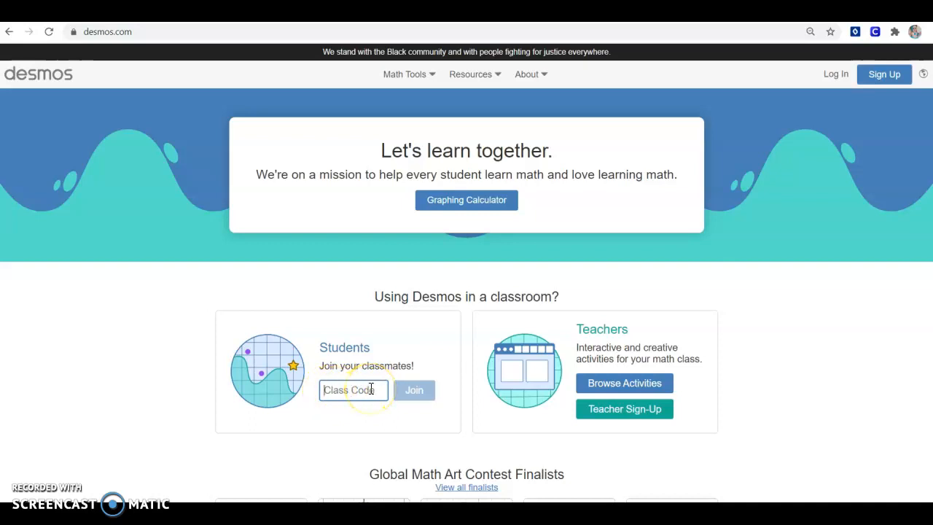
pyautogui.click(363, 387)
pyautogui.click(882, 74)
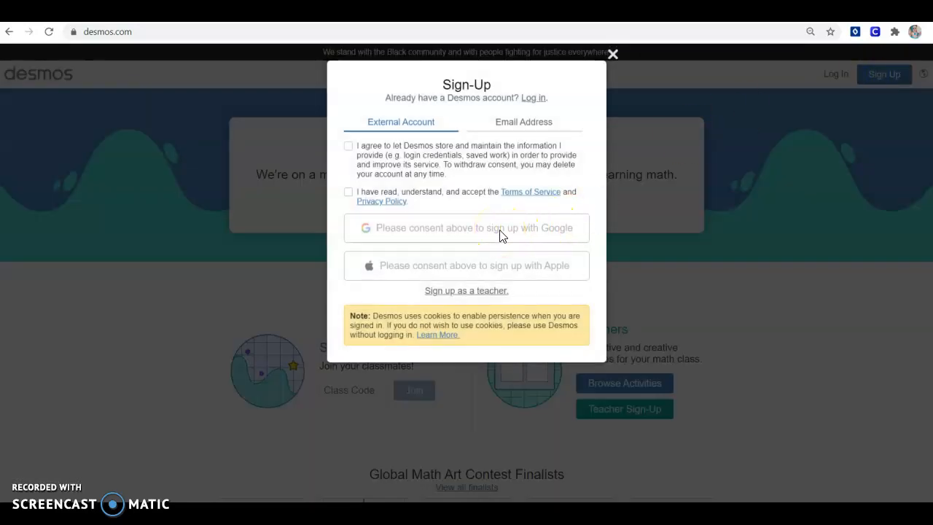
pyautogui.click(521, 122)
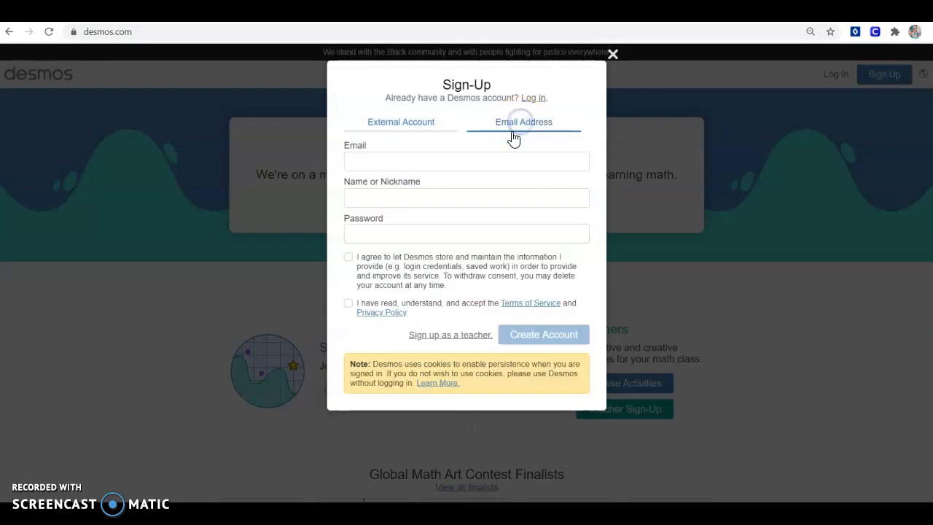
pyautogui.click(421, 126)
pyautogui.moveTo(415, 228); pyautogui.dragTo(358, 151)
pyautogui.click(351, 145)
pyautogui.click(351, 193)
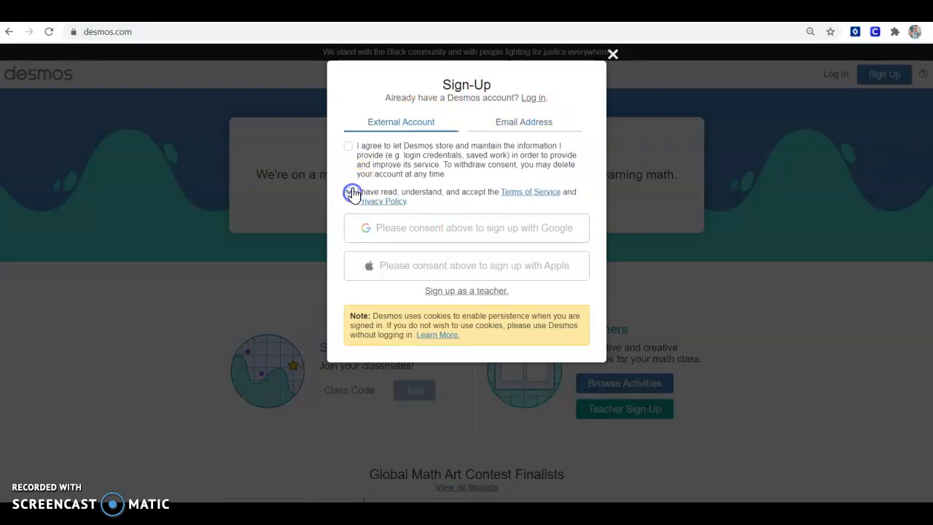
pyautogui.click(349, 146)
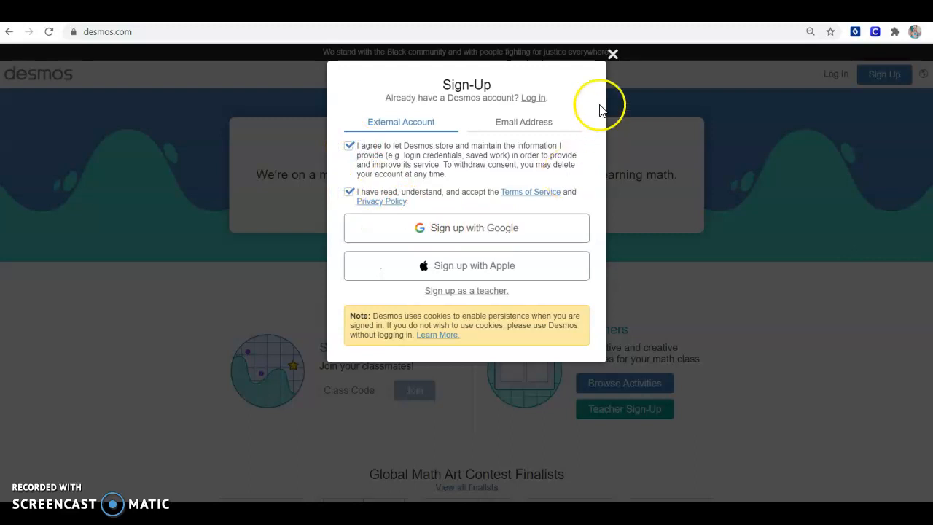
pyautogui.click(613, 55)
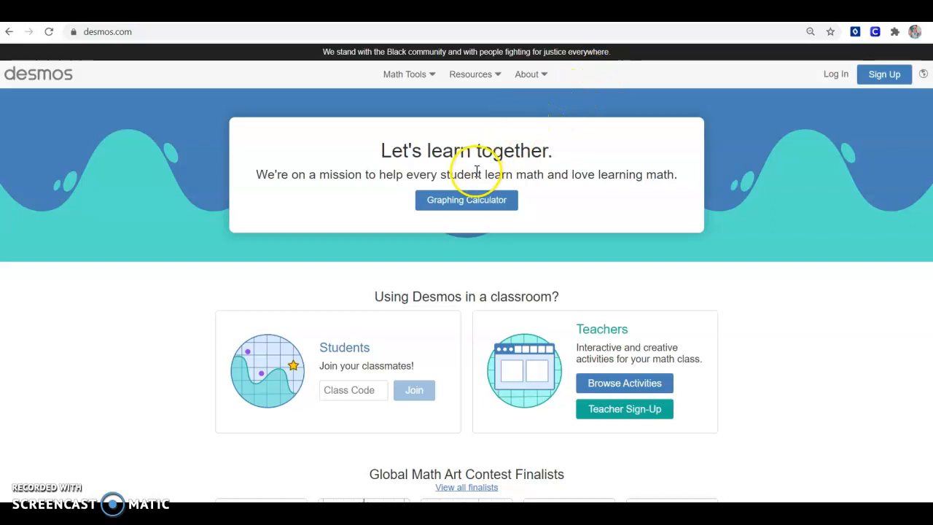
# Open the North Carolina test version of the graphing calculator at desmos.com/testing/northcarolina/graphing
pyautogui.click(468, 207)
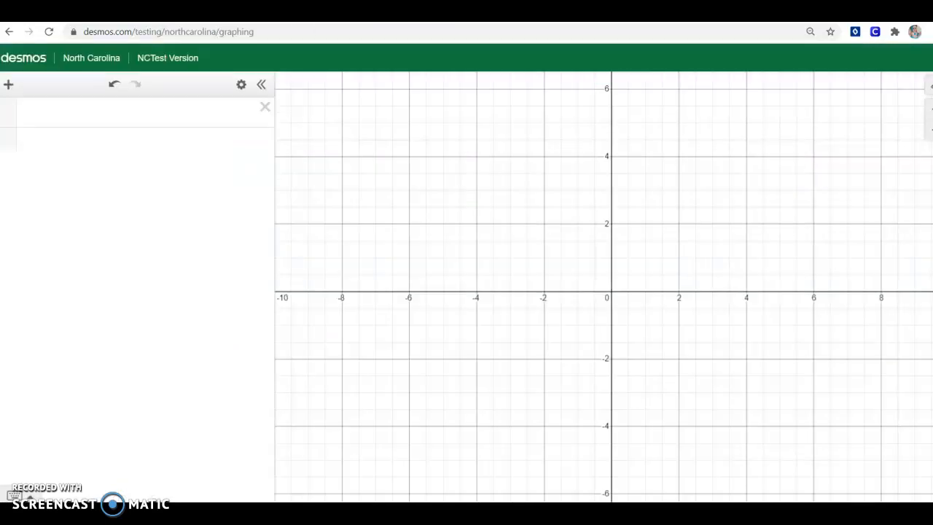
pyautogui.click(267, 32)
pyautogui.moveTo(267, 33); pyautogui.dragTo(97, 32)
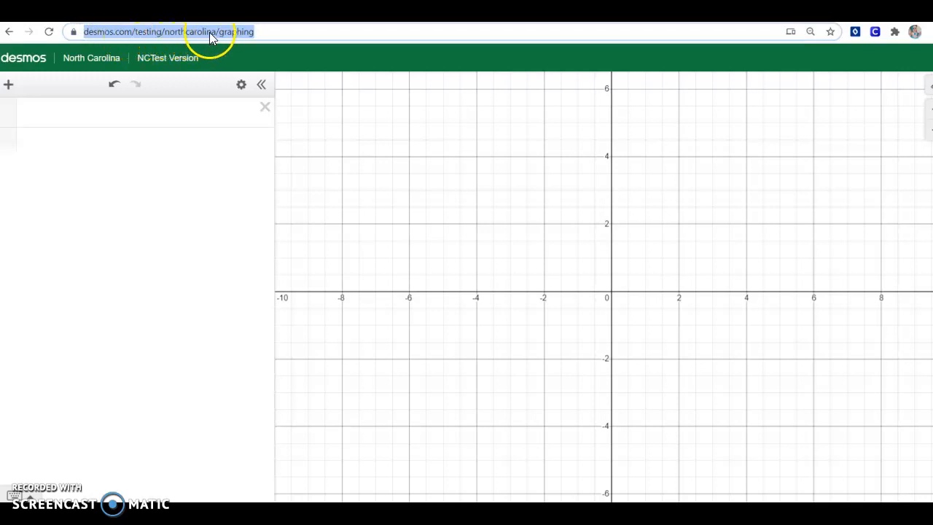
pyautogui.click(264, 32)
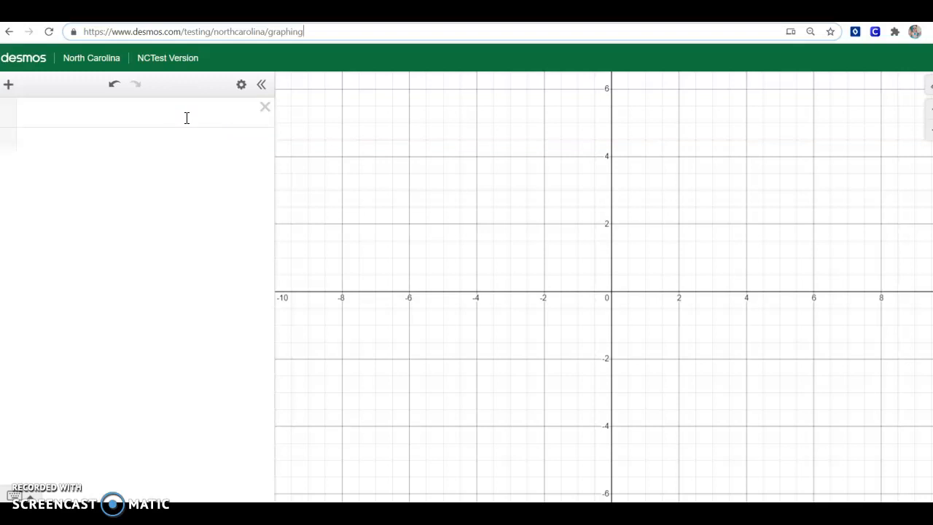
pyautogui.click(186, 118)
pyautogui.click(276, 33)
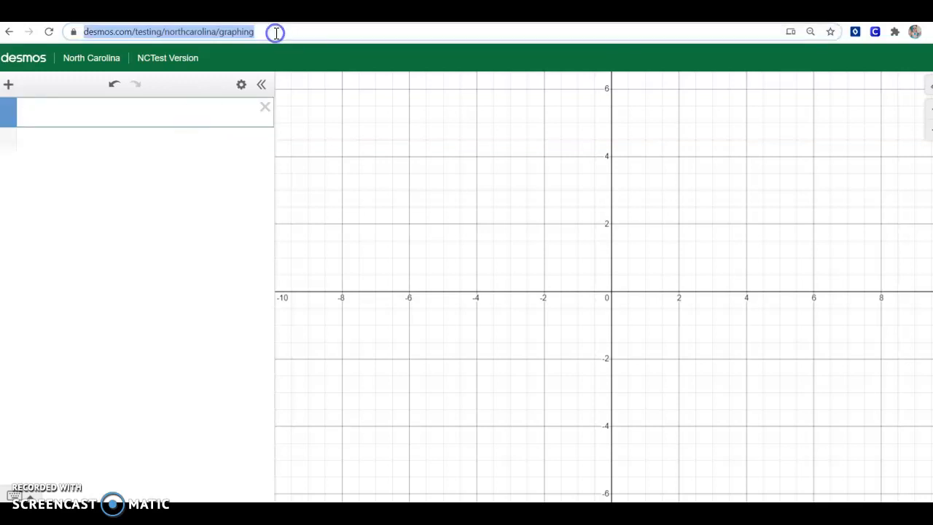
pyautogui.click(229, 109)
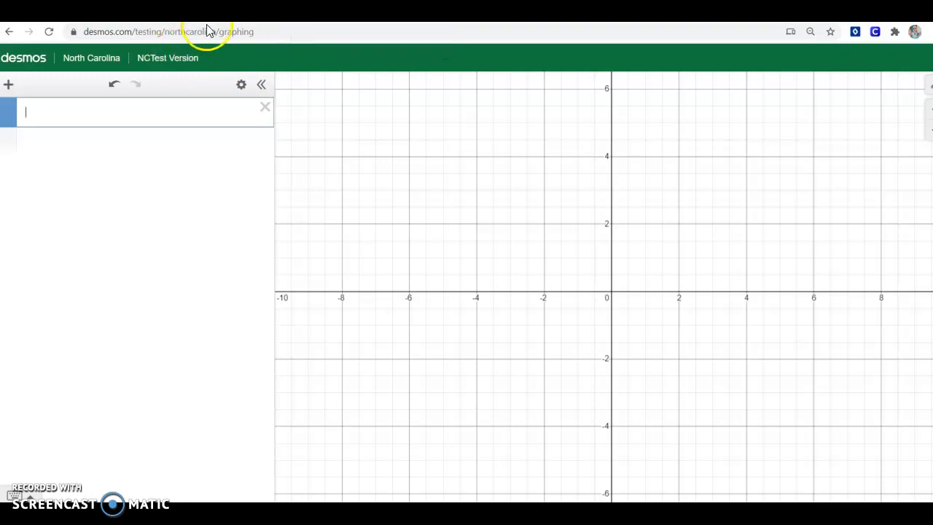
# Graph the line y = 2x + 1 and enter the same line in function notation as f(x) = 2x + 1
pyautogui.click(183, 116)
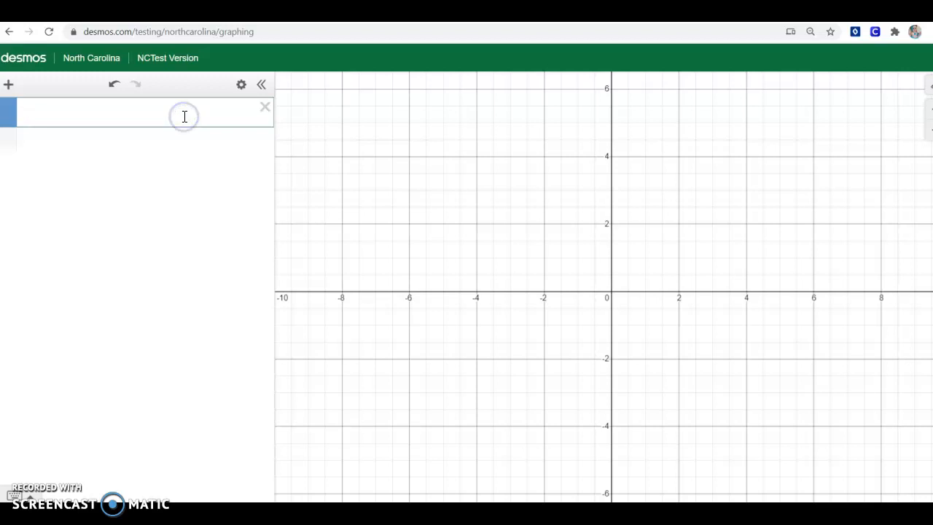
pyautogui.write('2x+1')
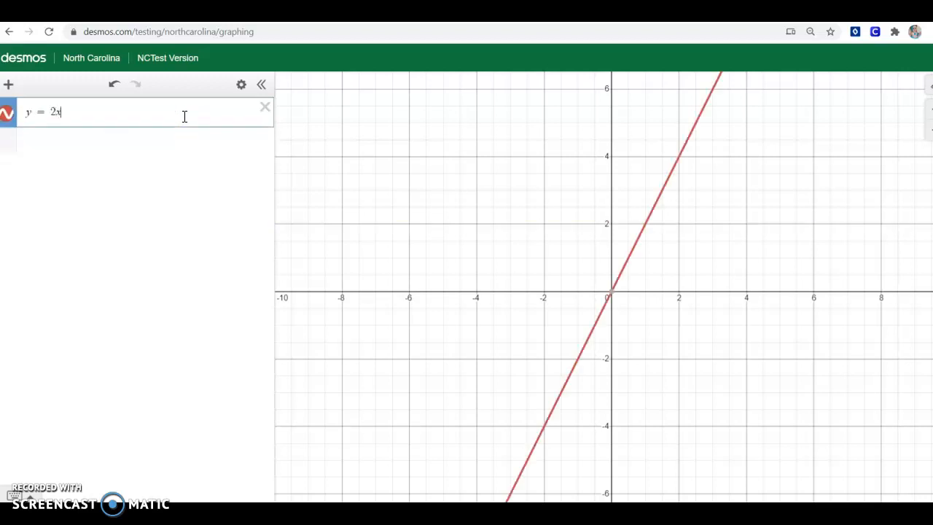
pyautogui.click(175, 142)
pyautogui.write('f(x')
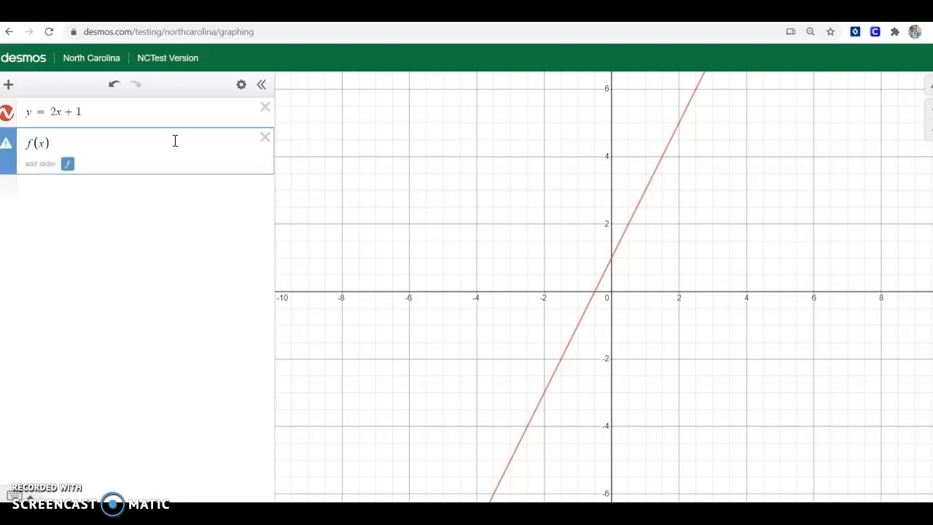
pyautogui.write(') = 2x + 1')
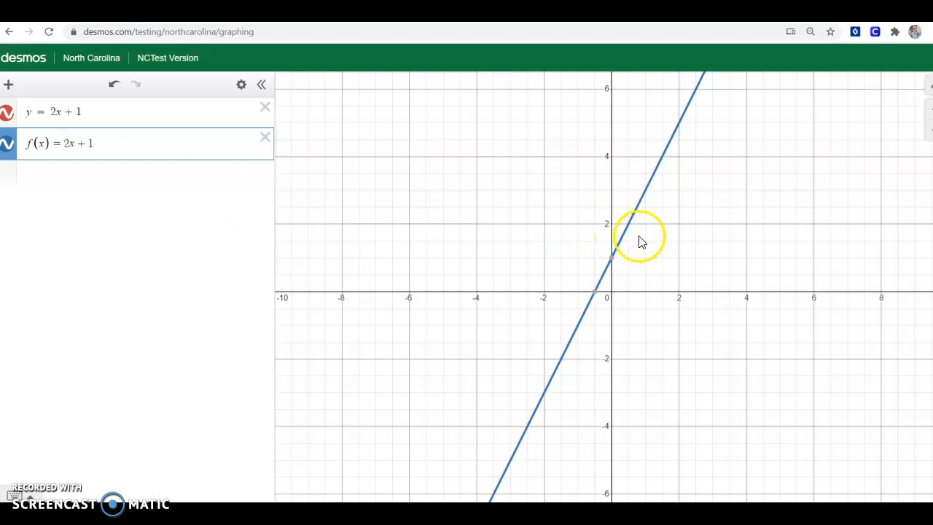
pyautogui.click(124, 113)
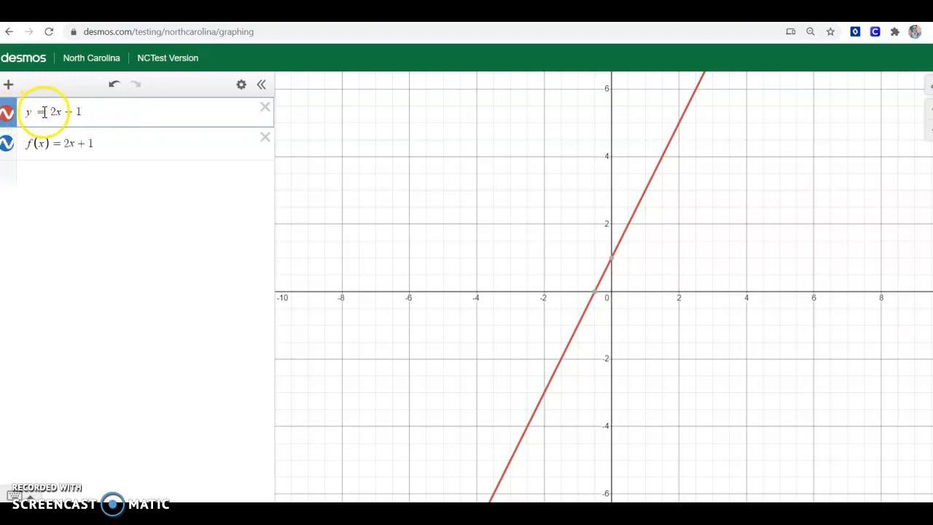
pyautogui.click(112, 144)
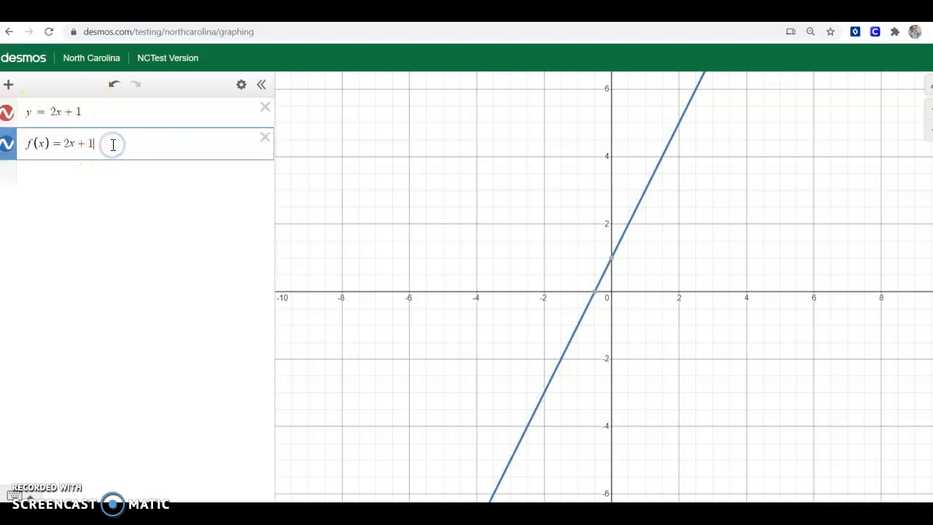
# Graph the circle x^2 + y^2 = 10 in a new expression below the two lines
pyautogui.click(110, 170)
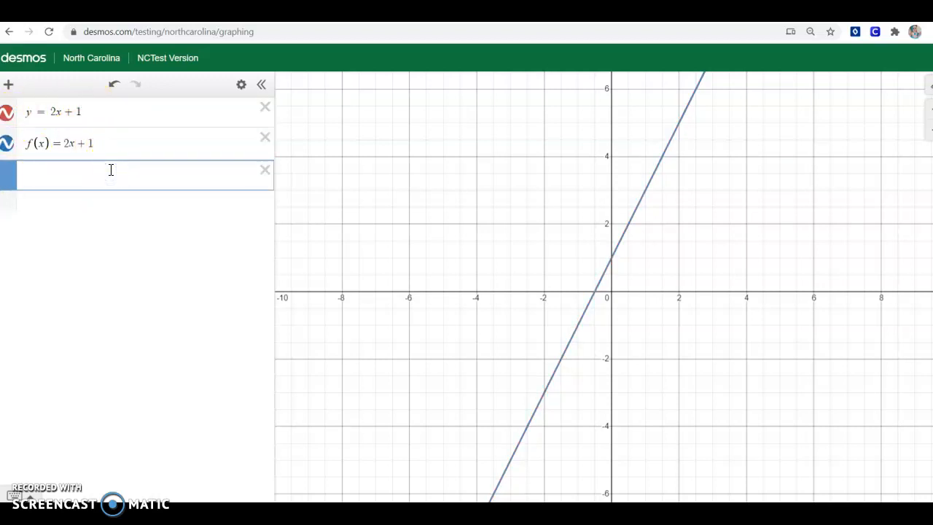
pyautogui.write('x^2')
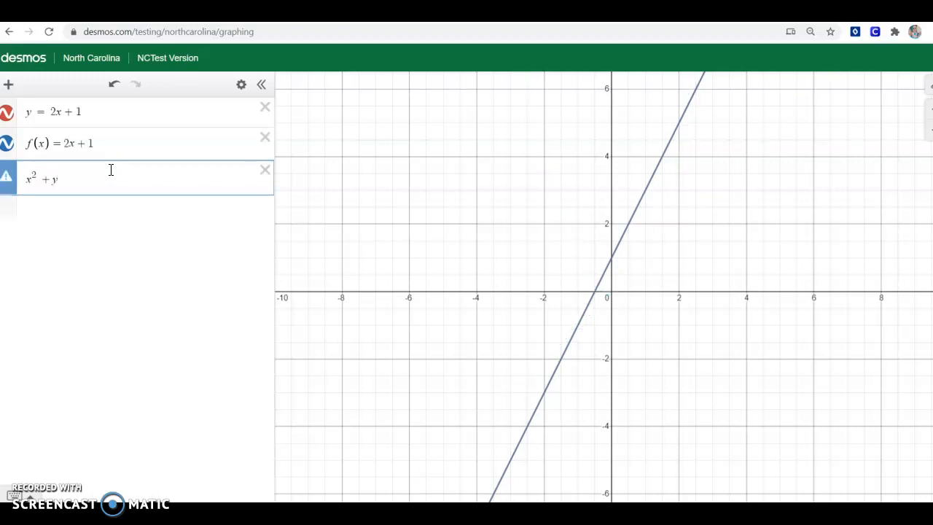
pyautogui.write('+y^2=10')
pyautogui.click(302, 235)
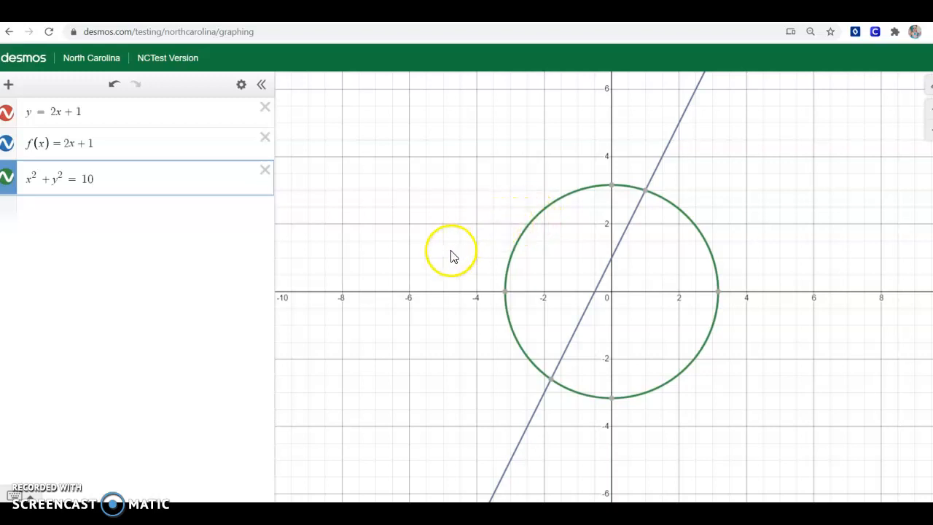
# Examine the on-screen math keypad and its Trig, Stats, Dist and Misc function categories
pyautogui.click(121, 208)
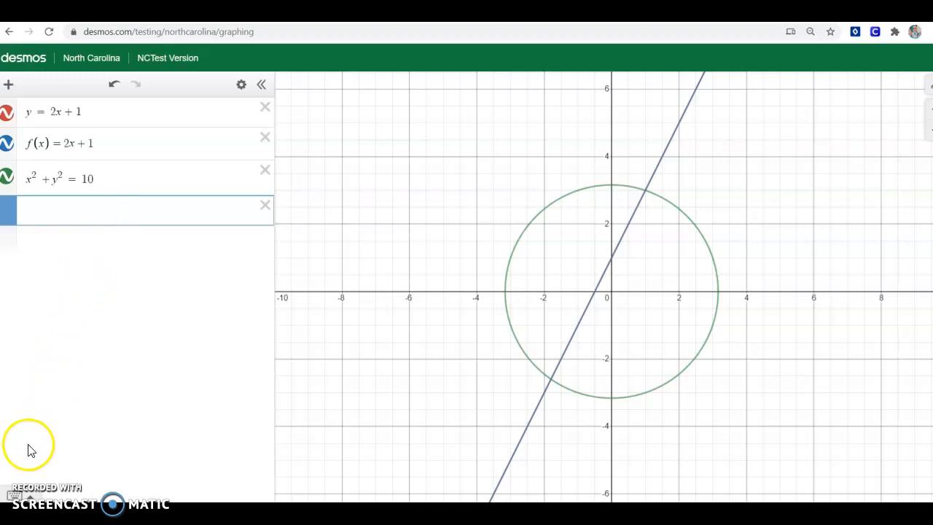
pyautogui.click(15, 495)
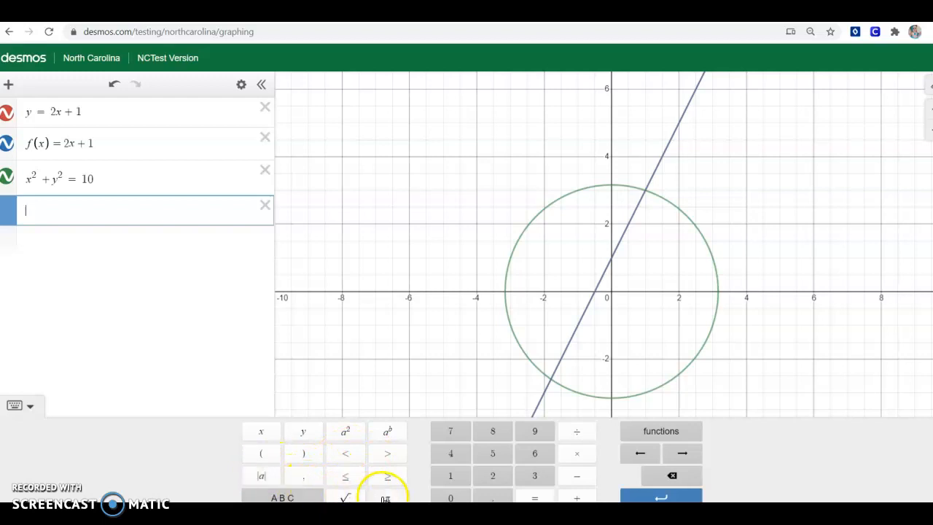
pyautogui.click(654, 431)
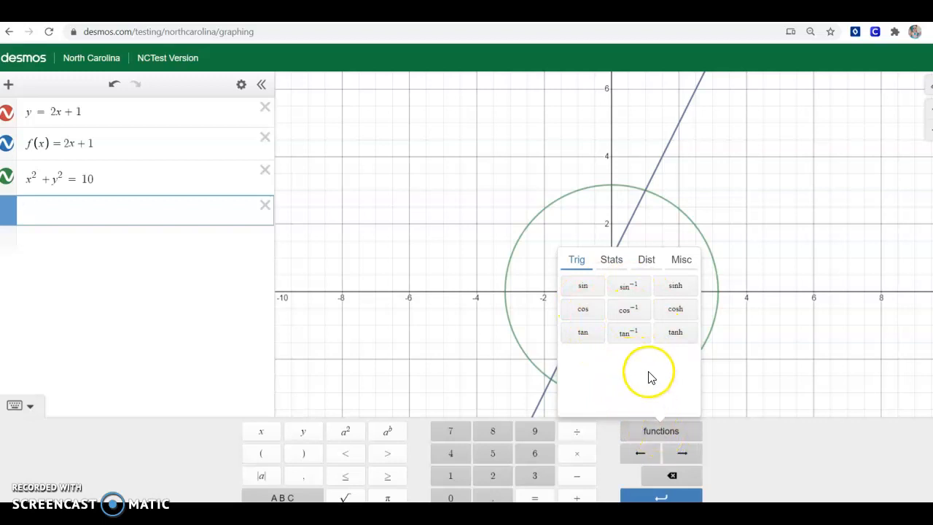
pyautogui.click(609, 261)
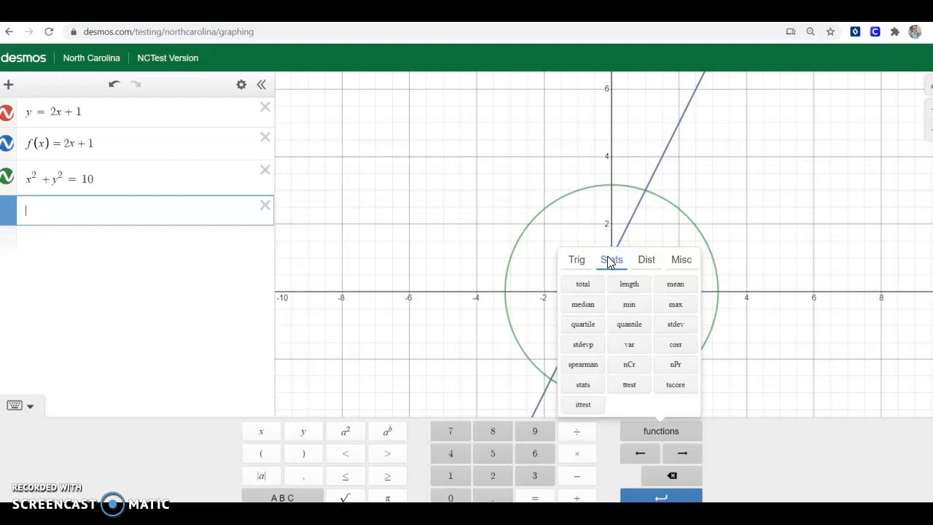
pyautogui.click(647, 266)
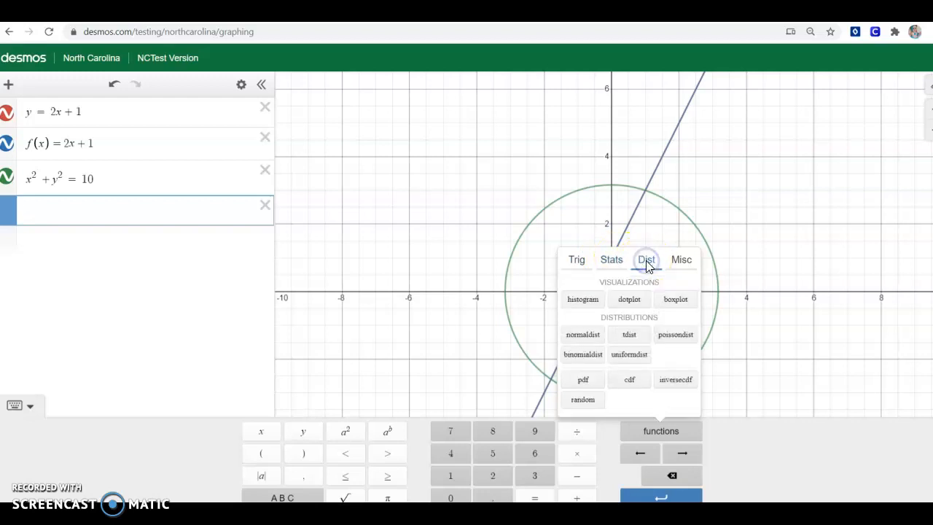
pyautogui.click(681, 267)
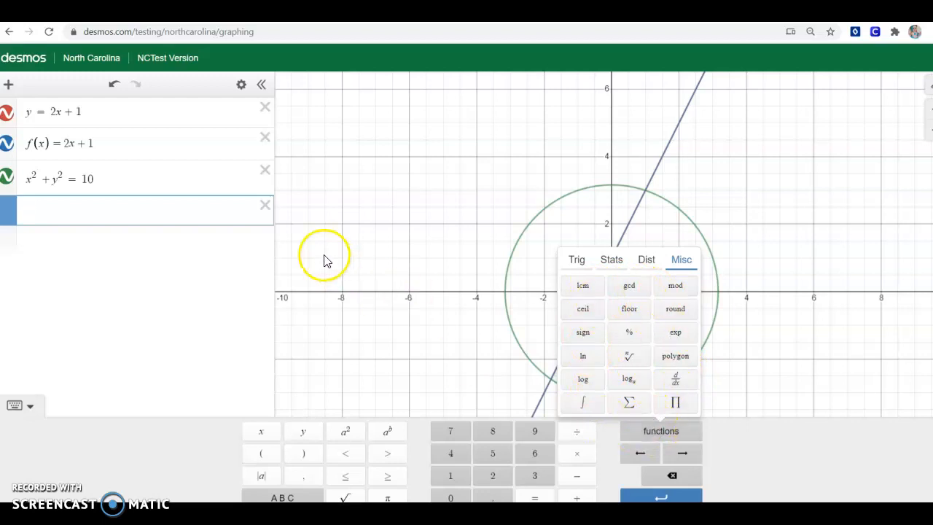
pyautogui.click(246, 254)
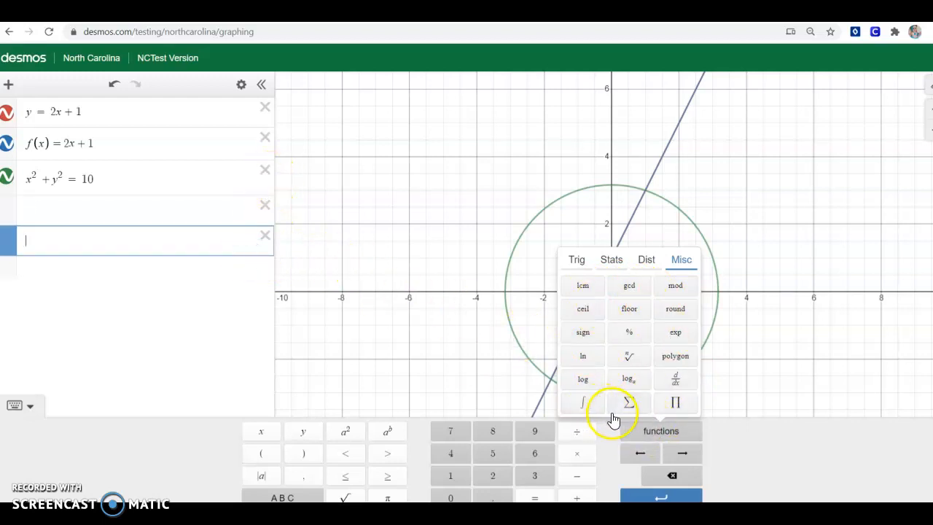
pyautogui.click(641, 431)
# Delete the circle equation and the f(x) = 2x + 1 expression from the list
pyautogui.click(263, 206)
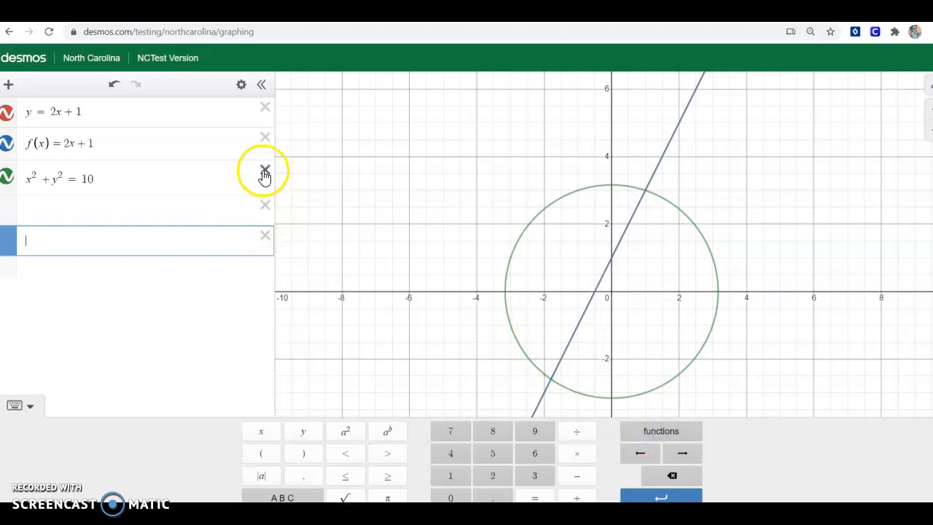
pyautogui.click(265, 170)
pyautogui.click(264, 142)
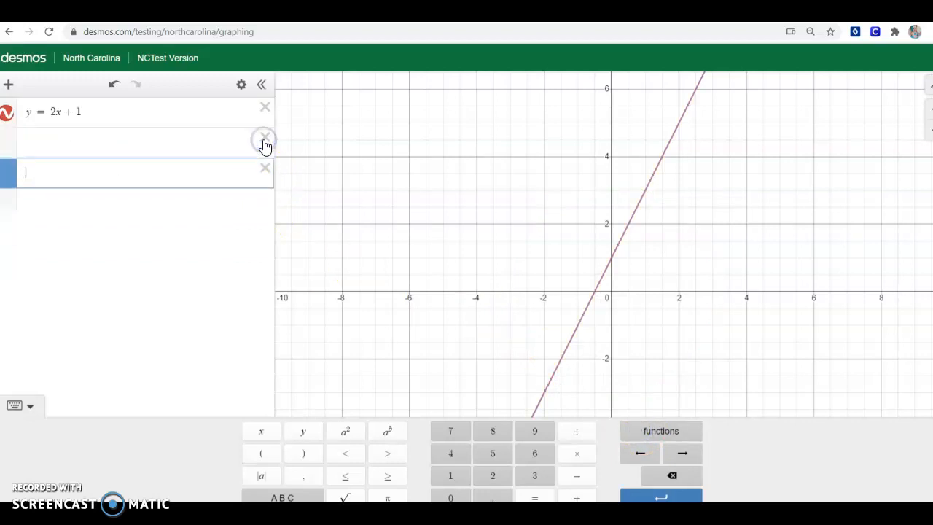
# Hide and show the graph of y = 2x + 1 several times, leaving it displayed
pyautogui.click(140, 112)
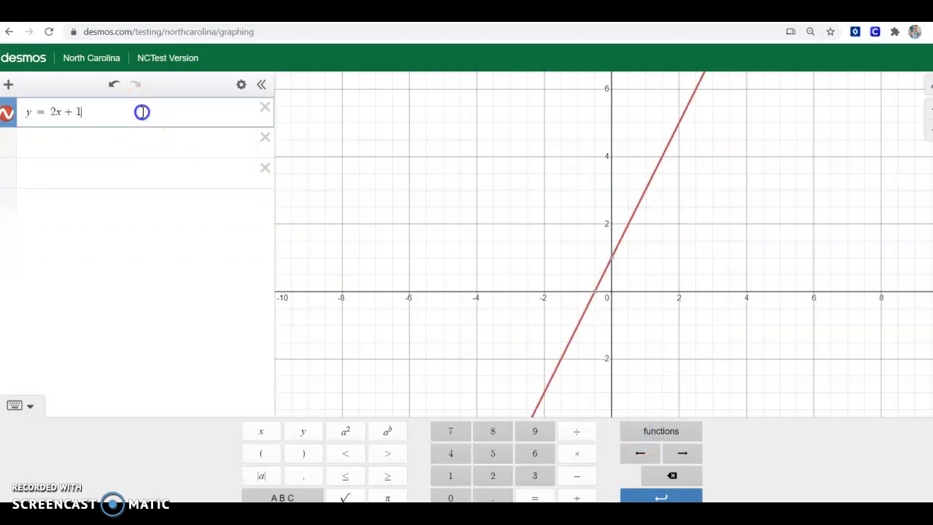
pyautogui.click(8, 115)
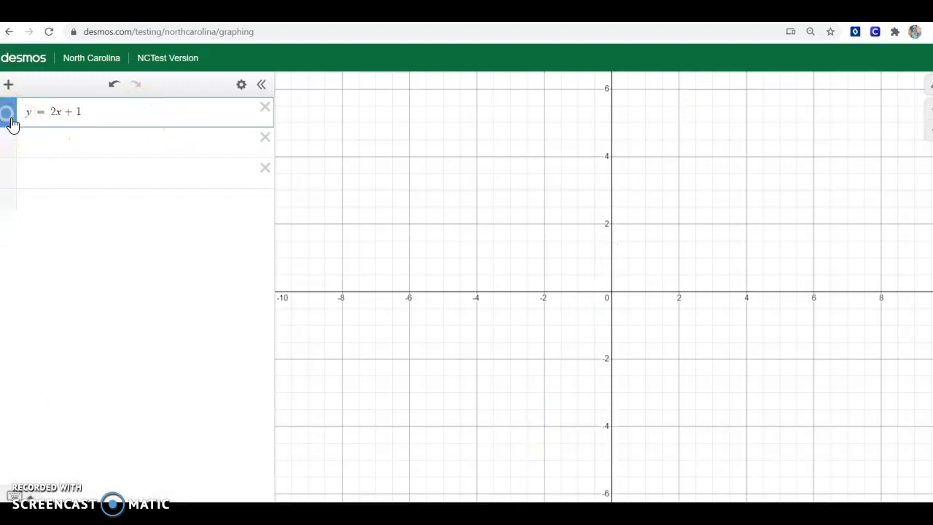
pyautogui.click(9, 116)
pyautogui.click(8, 115)
pyautogui.click(8, 116)
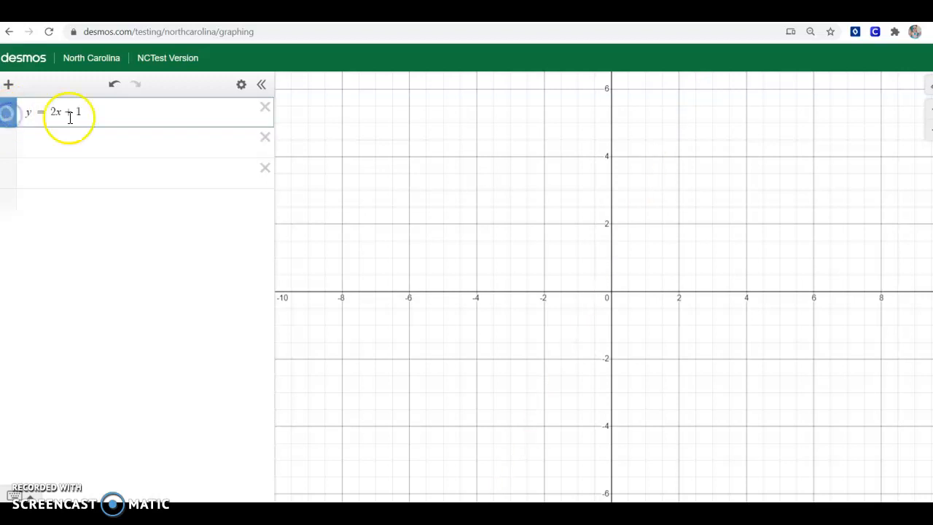
pyautogui.click(8, 115)
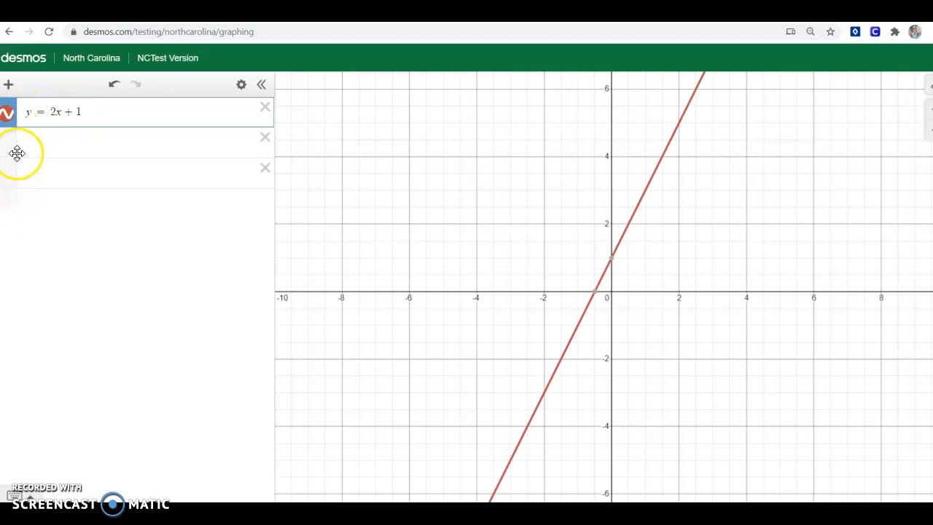
pyautogui.click(8, 115)
pyautogui.click(11, 117)
# Enter the line y = -x + 3 below the first equation and hide its graph
pyautogui.click(33, 139)
pyautogui.write('y')
pyautogui.write('=-x')
pyautogui.write('+3')
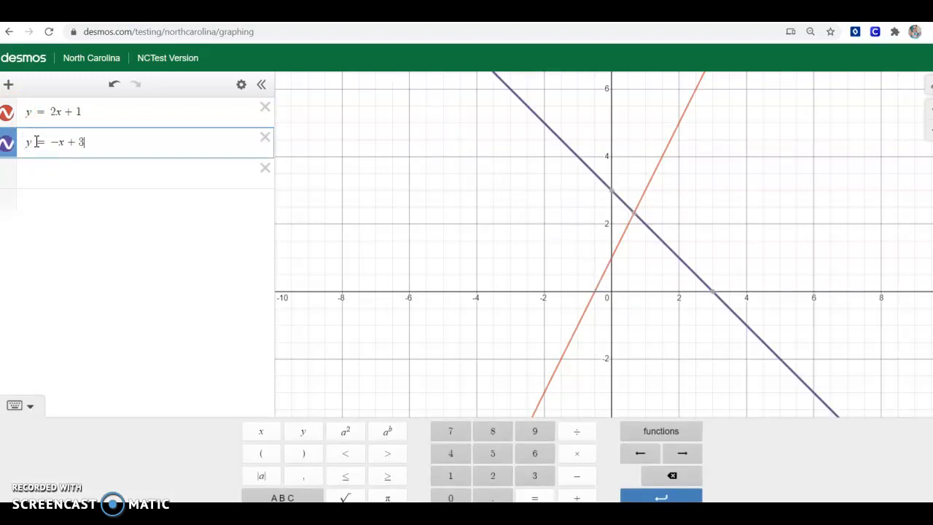
pyautogui.click(10, 145)
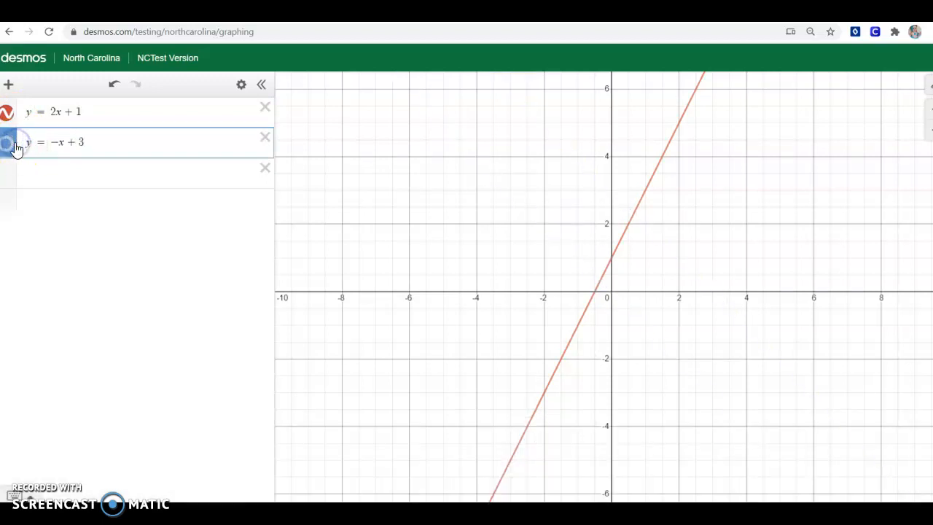
# Show the graph of y = -x + 3, and open and close the expression list's edit mode
pyautogui.click(15, 145)
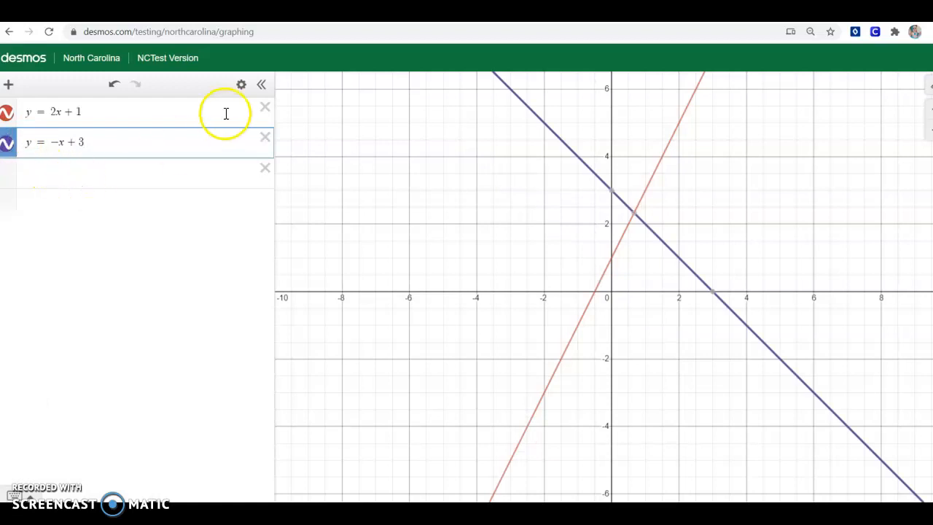
pyautogui.click(200, 110)
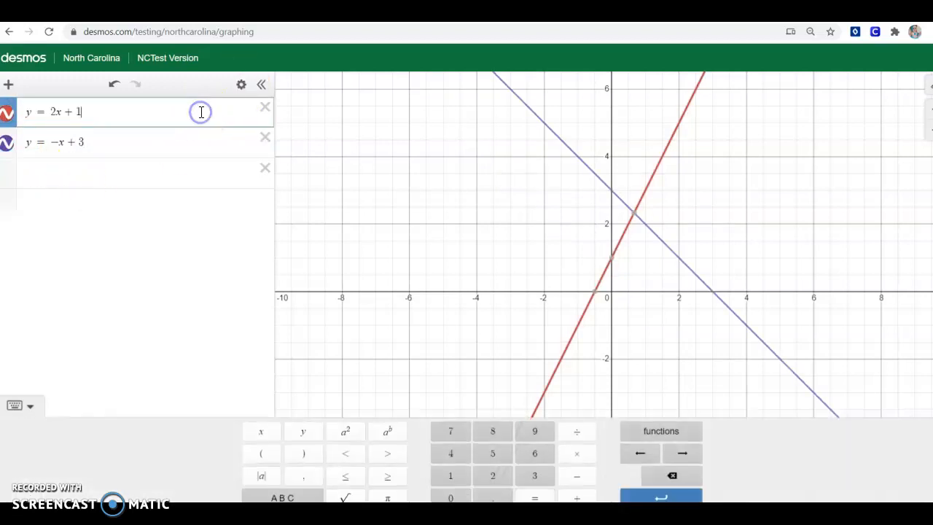
pyautogui.click(240, 86)
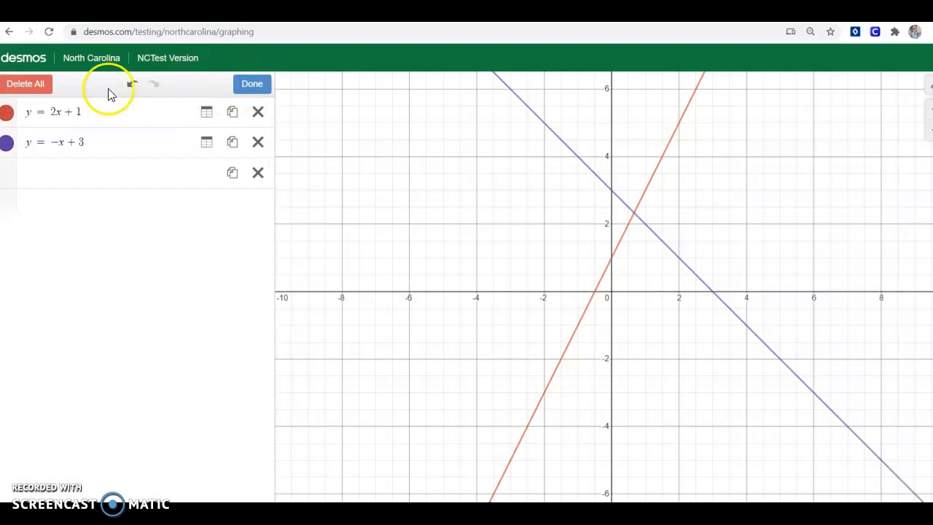
pyautogui.click(248, 84)
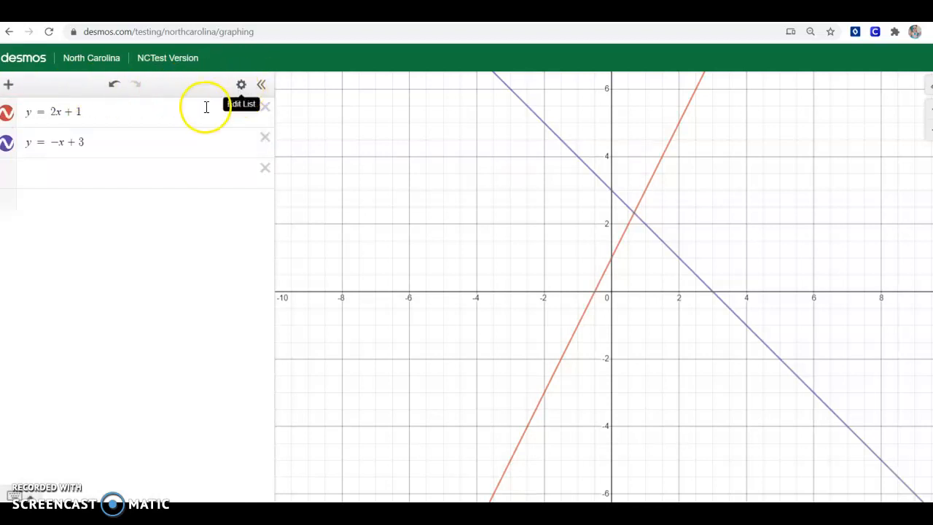
pyautogui.click(204, 108)
# In the list's edit mode, try the dashed line style on y = 2x + 1 and set it to dotted
pyautogui.click(242, 86)
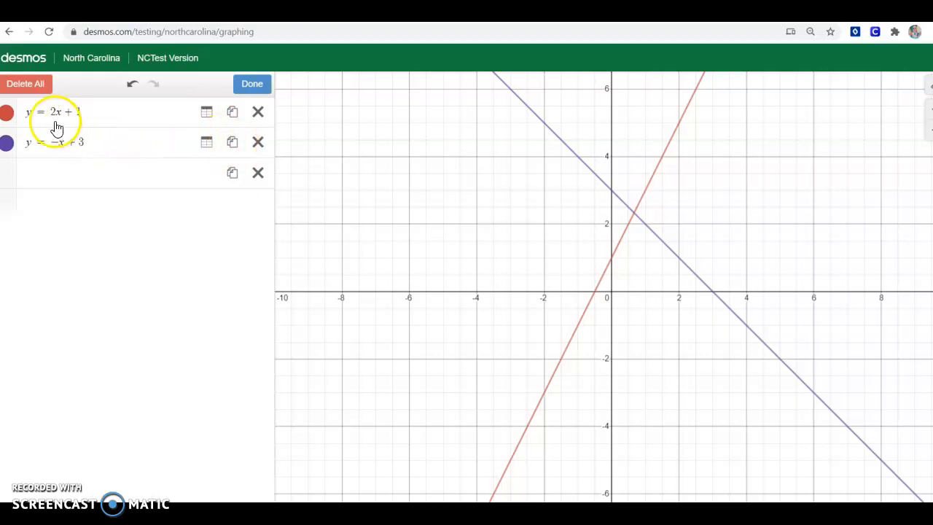
pyautogui.click(7, 115)
pyautogui.click(8, 120)
pyautogui.click(49, 115)
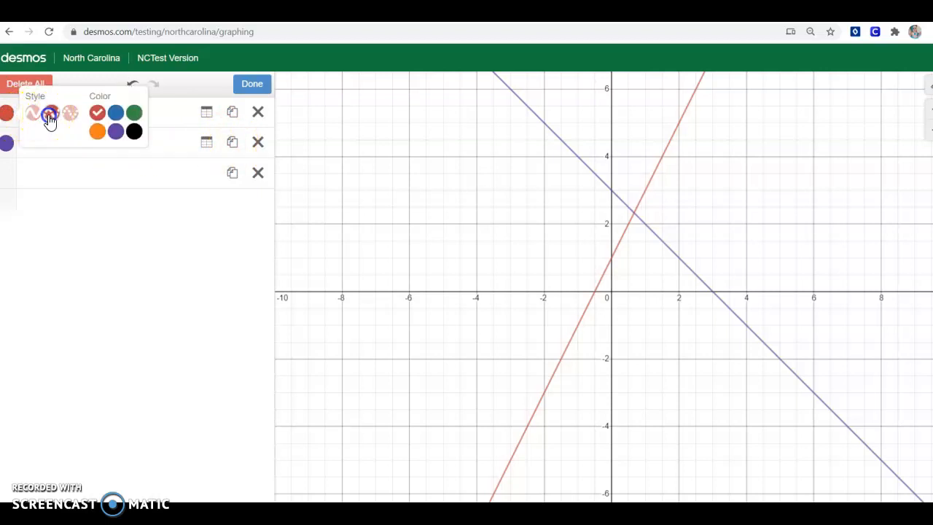
pyautogui.click(71, 114)
# Try other colors on the y = 2x + 1 graph, settle on black with a solid line, and leave edit mode
pyautogui.click(116, 114)
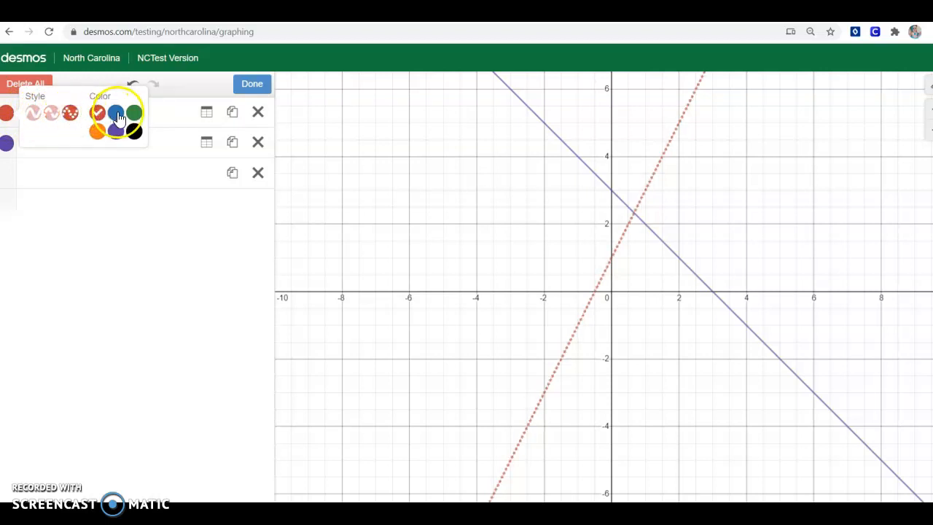
pyautogui.click(134, 114)
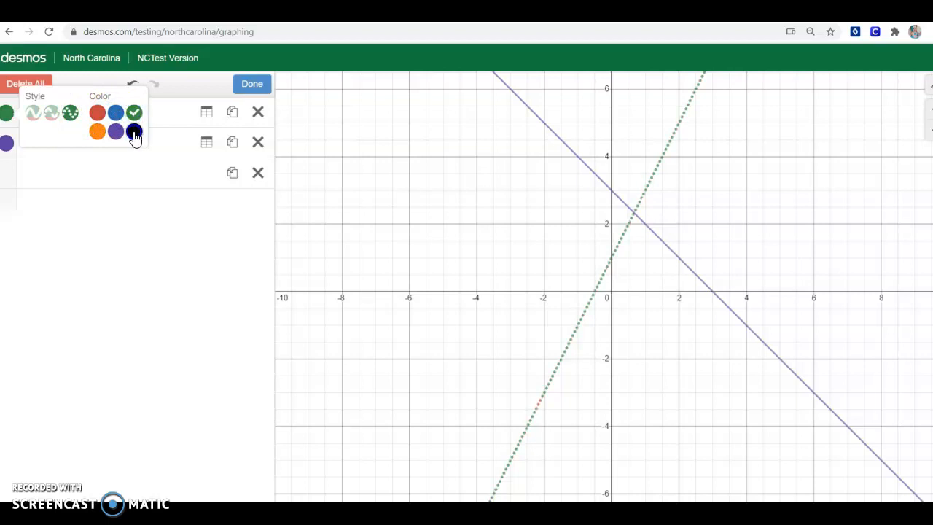
pyautogui.click(134, 131)
pyautogui.click(33, 113)
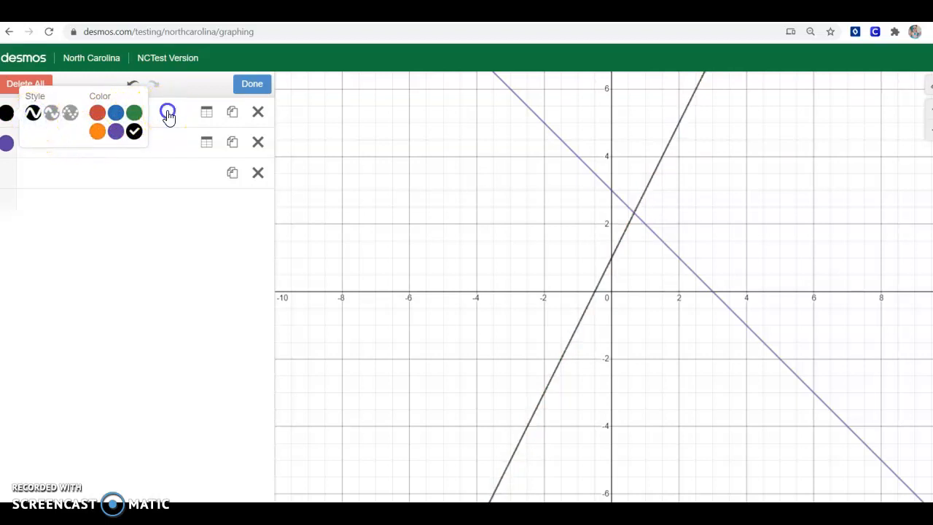
pyautogui.click(168, 113)
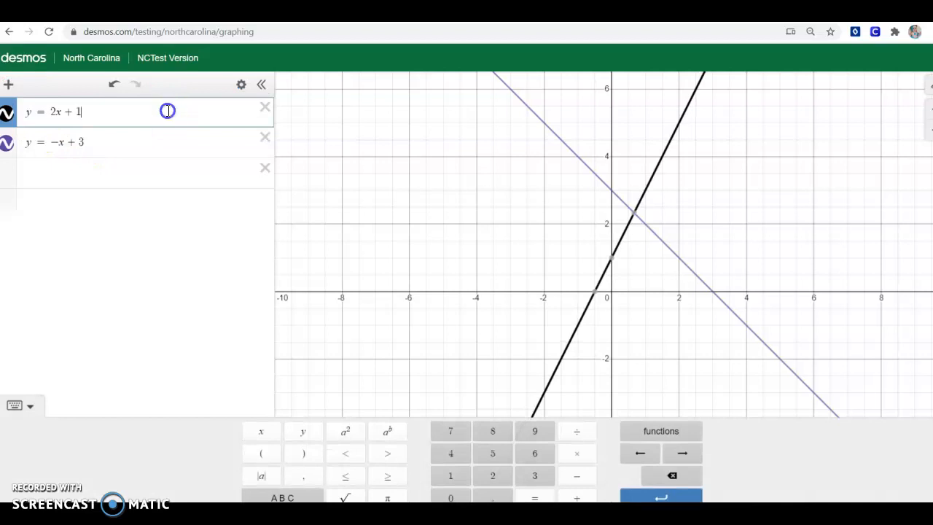
# Convert y = 2x + 1 into a table of values and add a row for x = 5
pyautogui.click(241, 85)
pyautogui.click(206, 115)
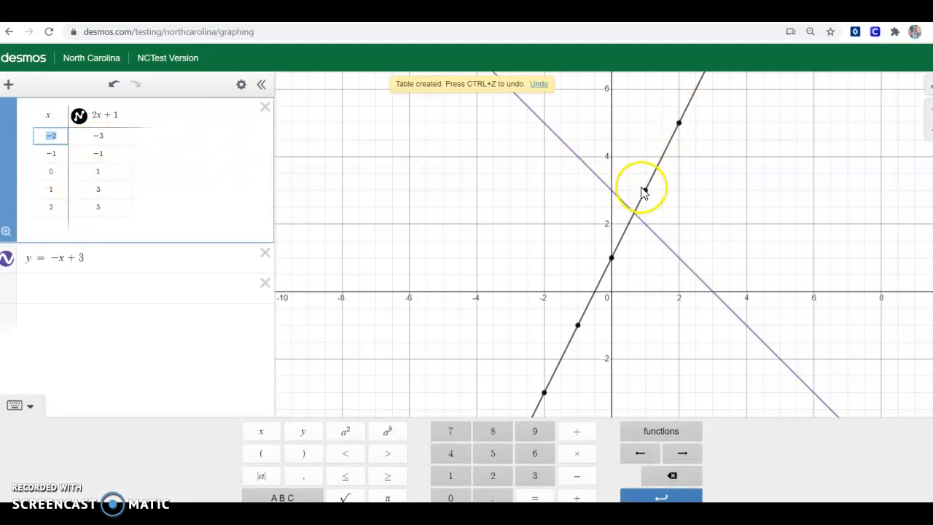
pyautogui.click(54, 223)
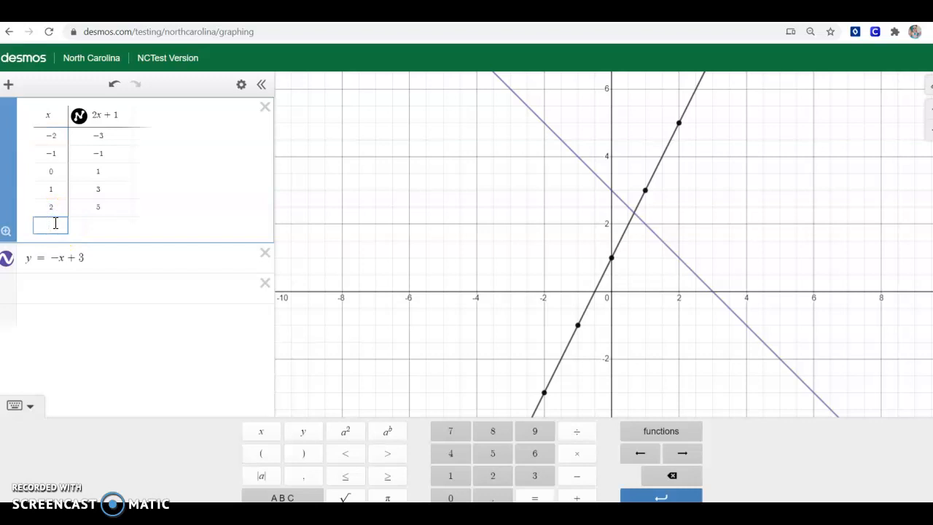
pyautogui.write('5')
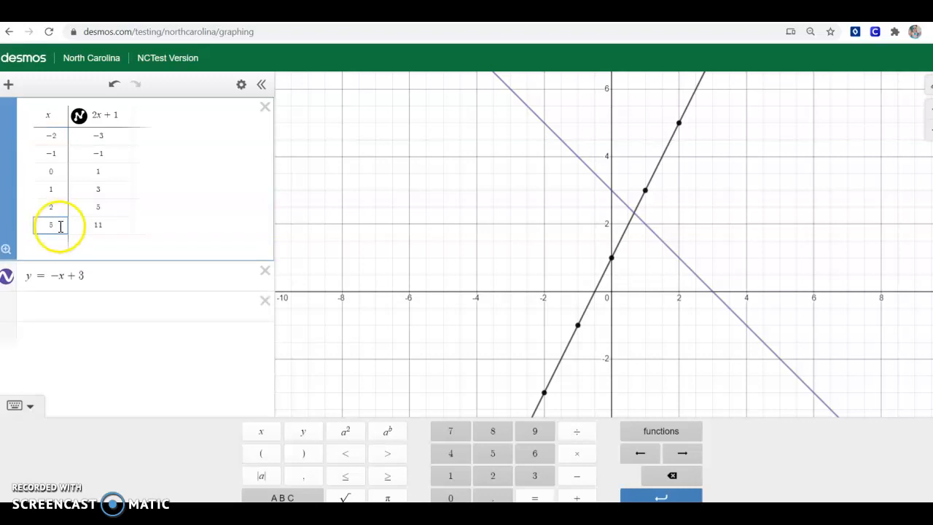
pyautogui.click(55, 240)
pyautogui.click(59, 172)
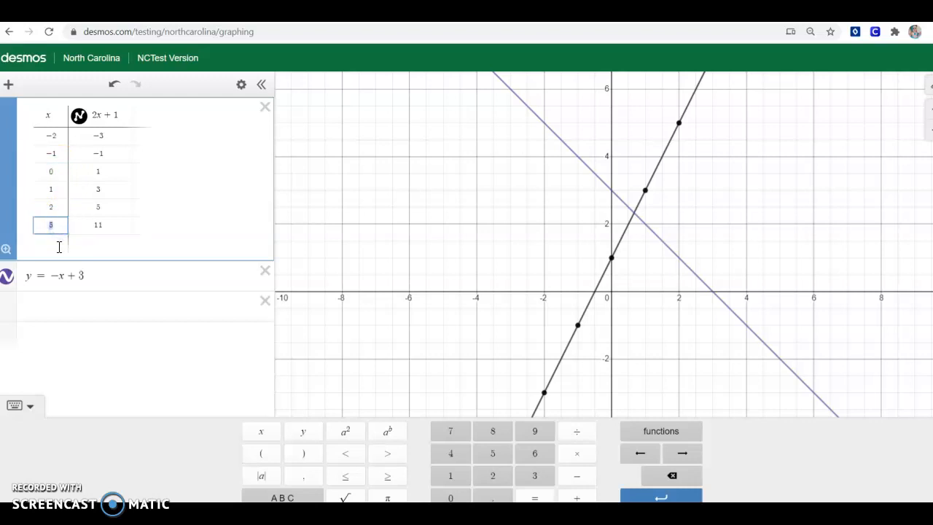
# Delete the 2x + 1 table of values from the expression list
pyautogui.click(265, 107)
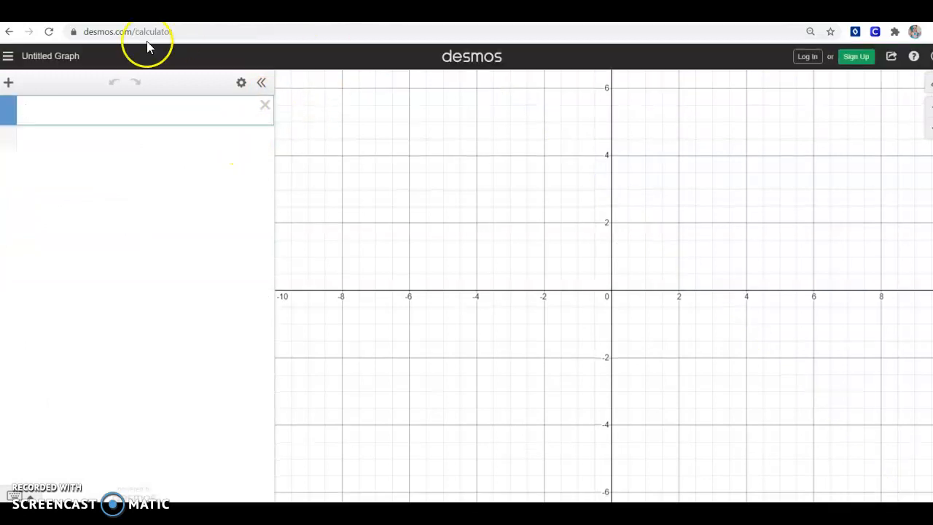
# Go to desmos.com and open the Scientific Calculator from its math tools
pyautogui.click(196, 31)
pyautogui.write('desmos.com')
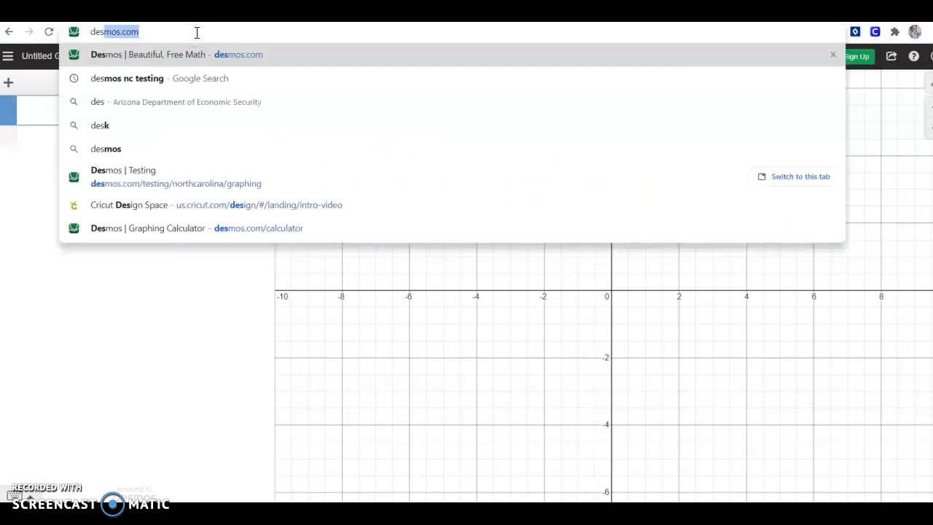
pyautogui.press('Return')
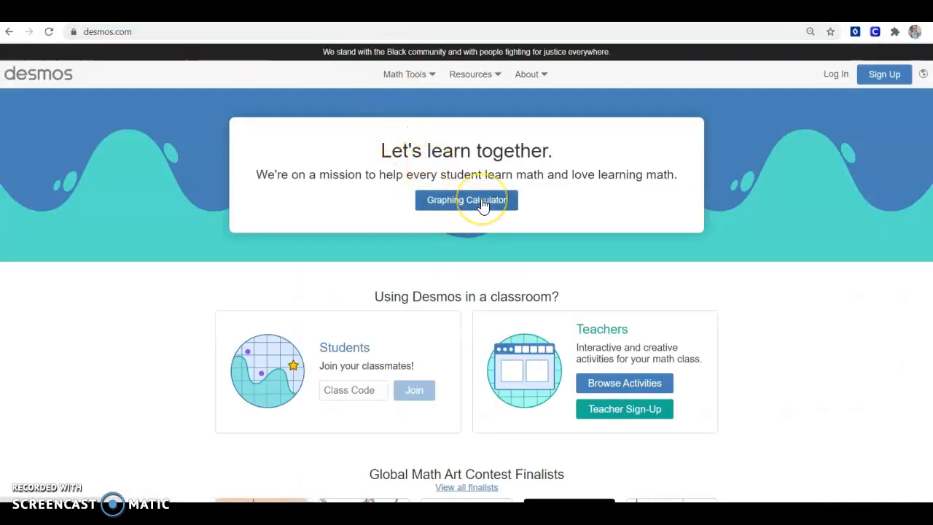
pyautogui.click(431, 76)
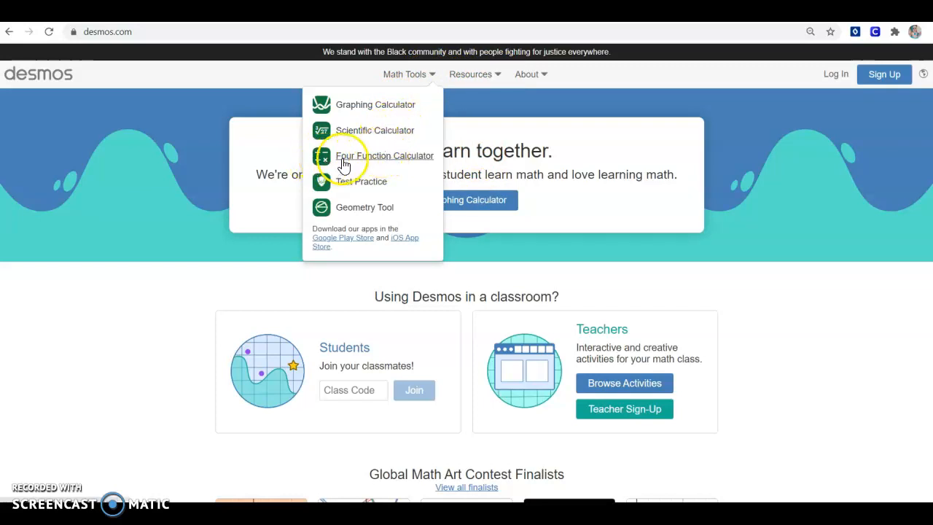
pyautogui.click(382, 131)
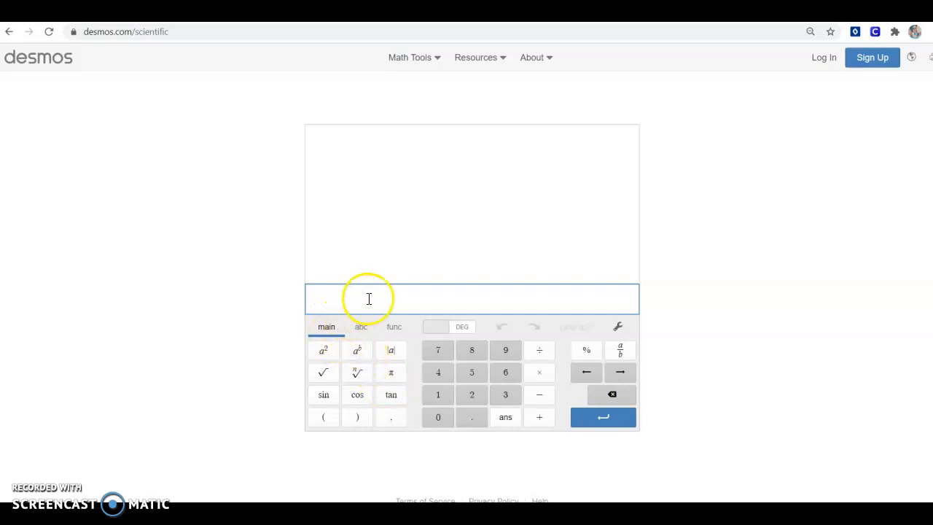
# Examine the scientific calculator's func and abc keypads, then return to the main keypad
pyautogui.click(395, 330)
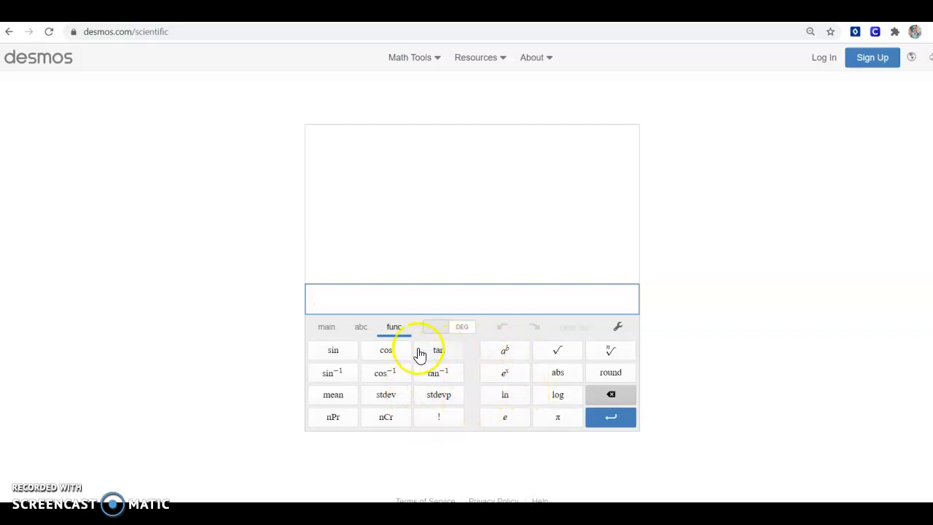
pyautogui.click(361, 330)
pyautogui.click(323, 330)
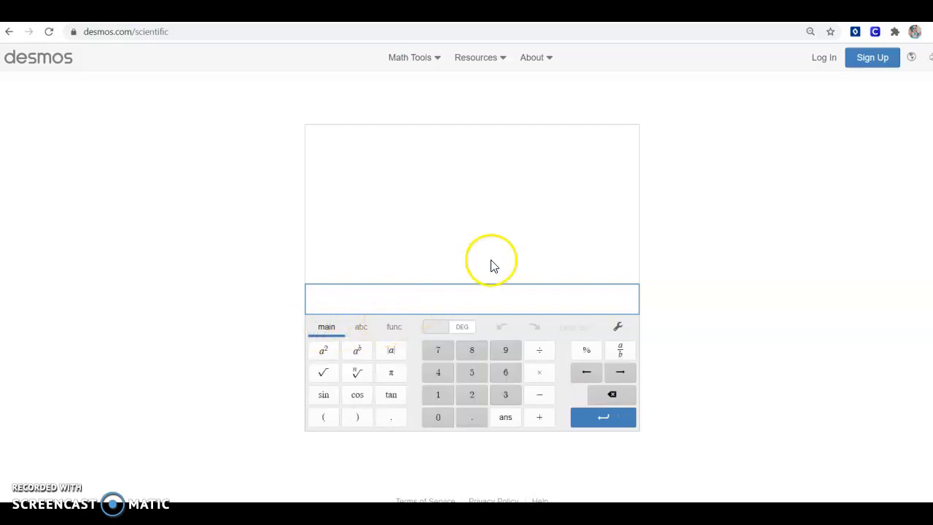
pyautogui.click(433, 110)
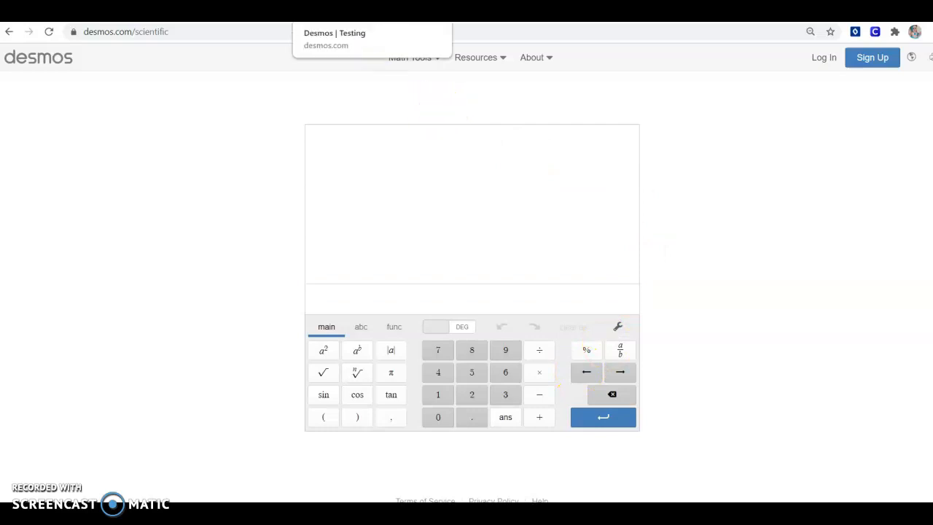
# Switch between the North Carolina testing graphing calculator and the scientific calculator pages to compare them
pyautogui.click(364, 15)
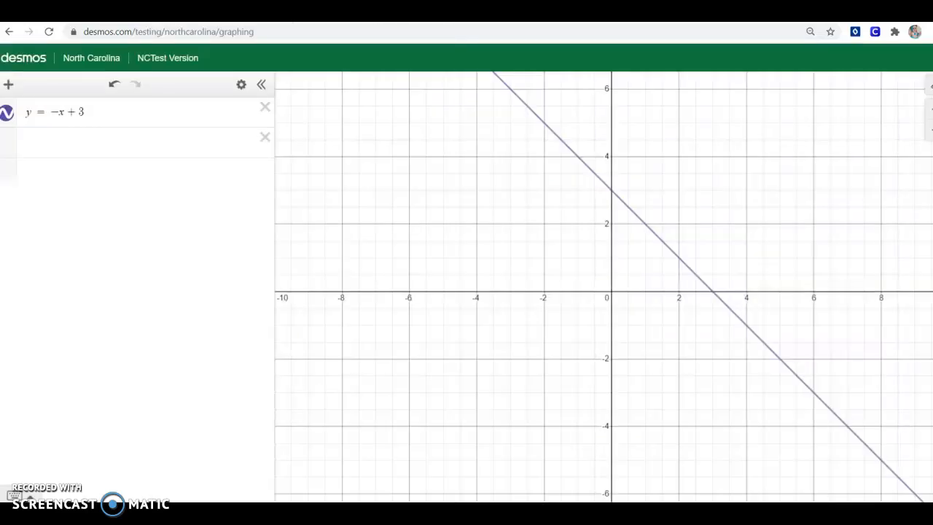
pyautogui.click(496, 14)
pyautogui.click(364, 15)
pyautogui.click(211, 13)
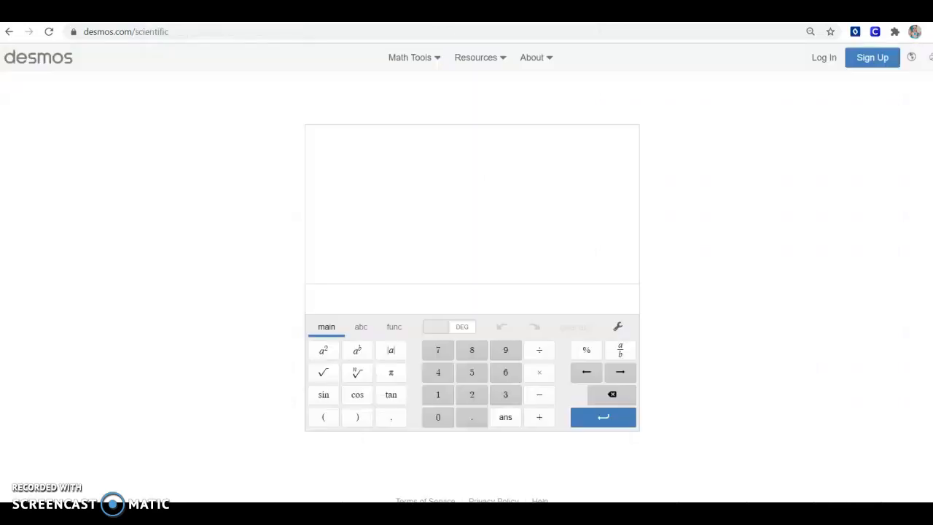